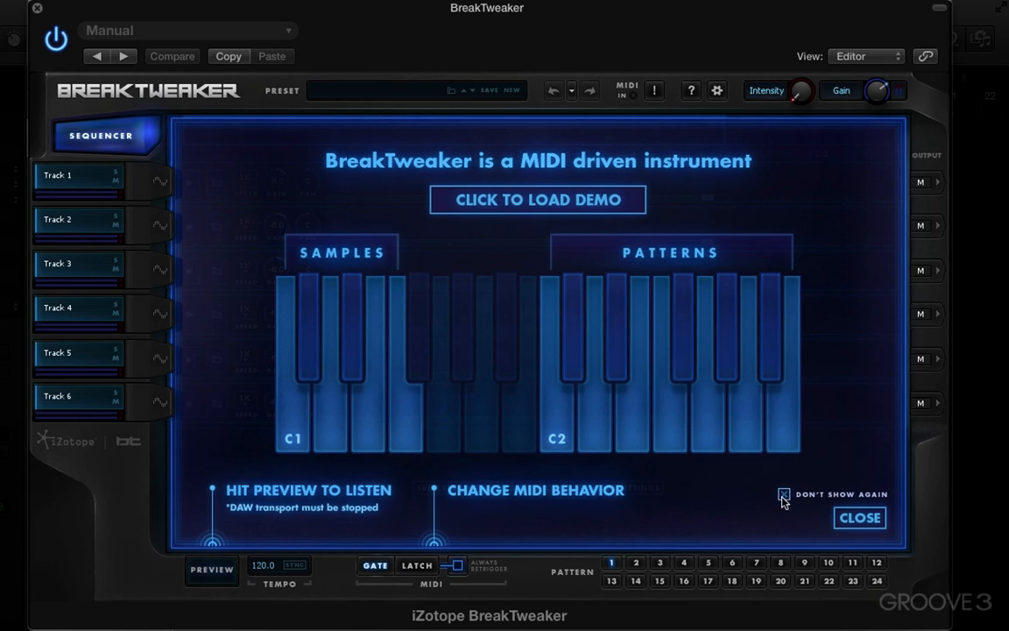
# - Close the introductory popup, show the tutorial popup again from the plug-in options, and close it
pyautogui.click(854, 525)
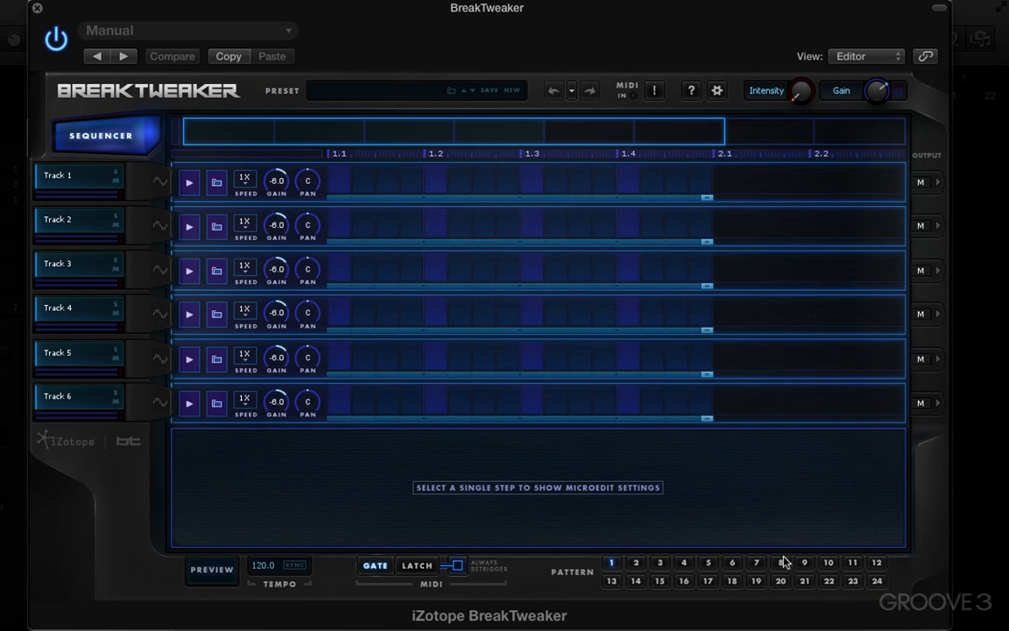
pyautogui.click(718, 91)
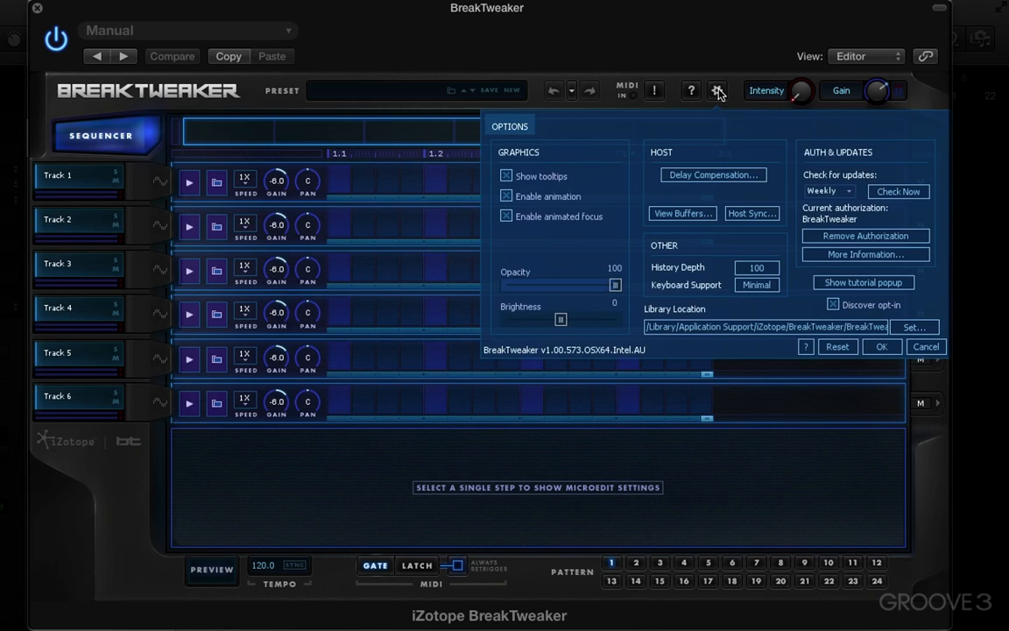
pyautogui.click(865, 282)
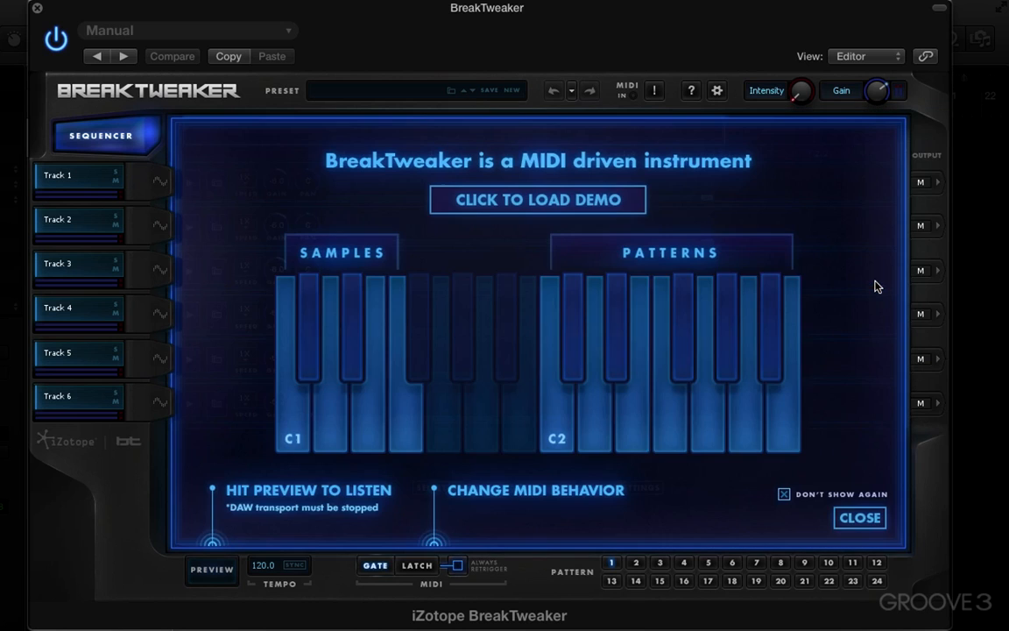
pyautogui.click(857, 518)
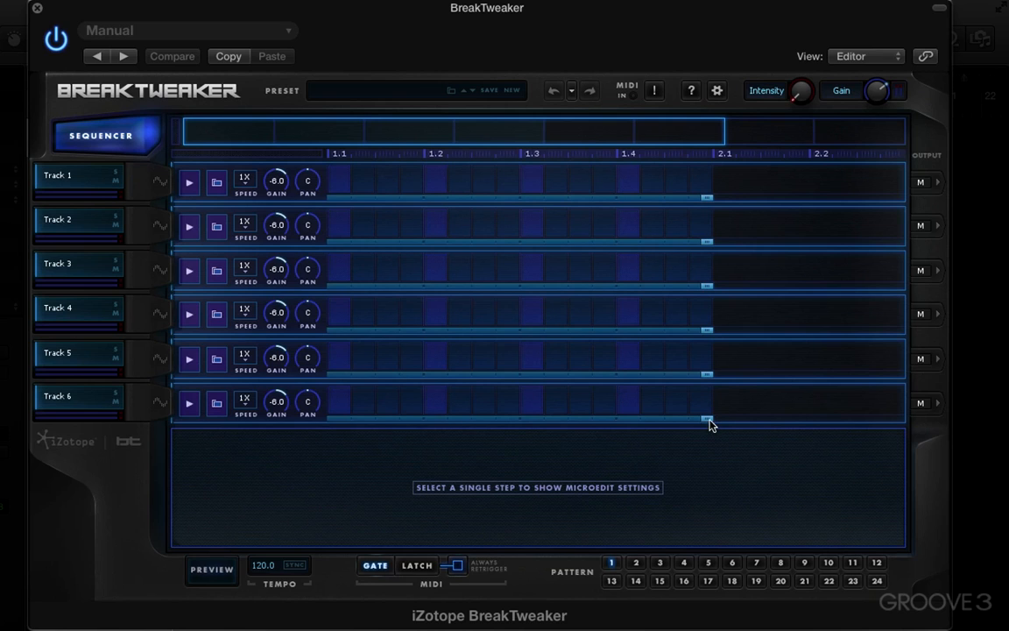
# - View Track 4's generator page and return to the sequencer
pyautogui.moveTo(710, 424)
pyautogui.mouseDown()
pyautogui.moveTo(529, 425)
pyautogui.moveTo(711, 423)
pyautogui.mouseUp()
pyautogui.click(160, 315)
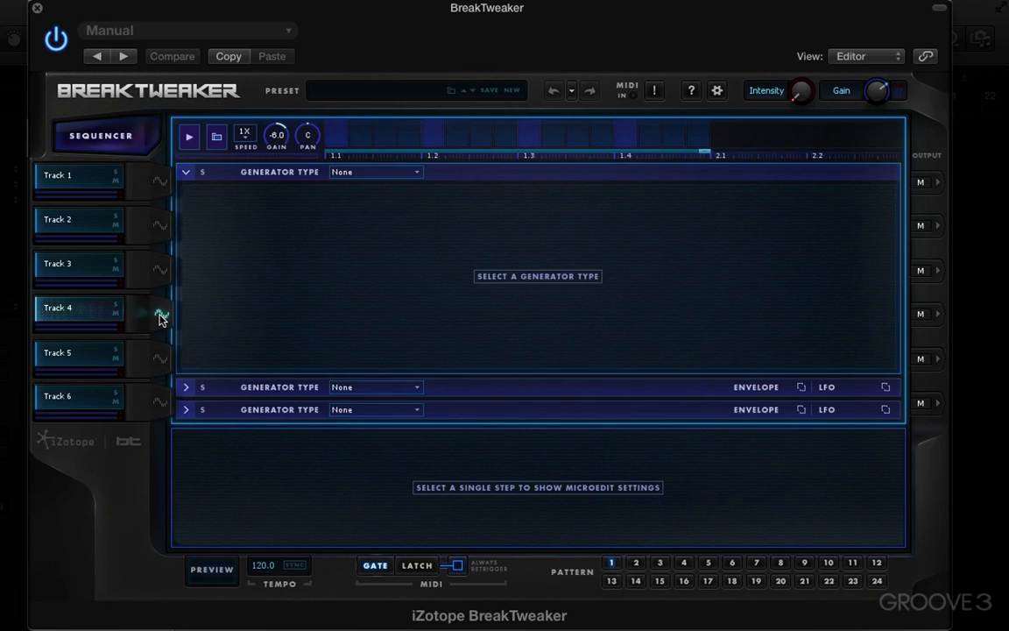
pyautogui.click(160, 315)
# - Load the AB-Crumb preset from the Minimal category and close the preset browser
pyautogui.click(384, 94)
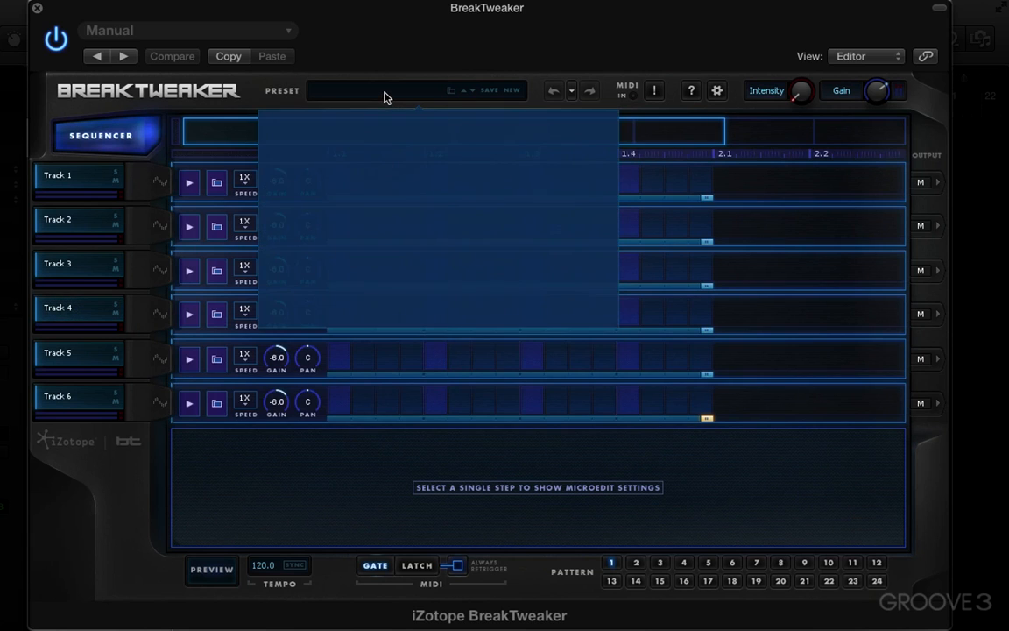
pyautogui.click(337, 206)
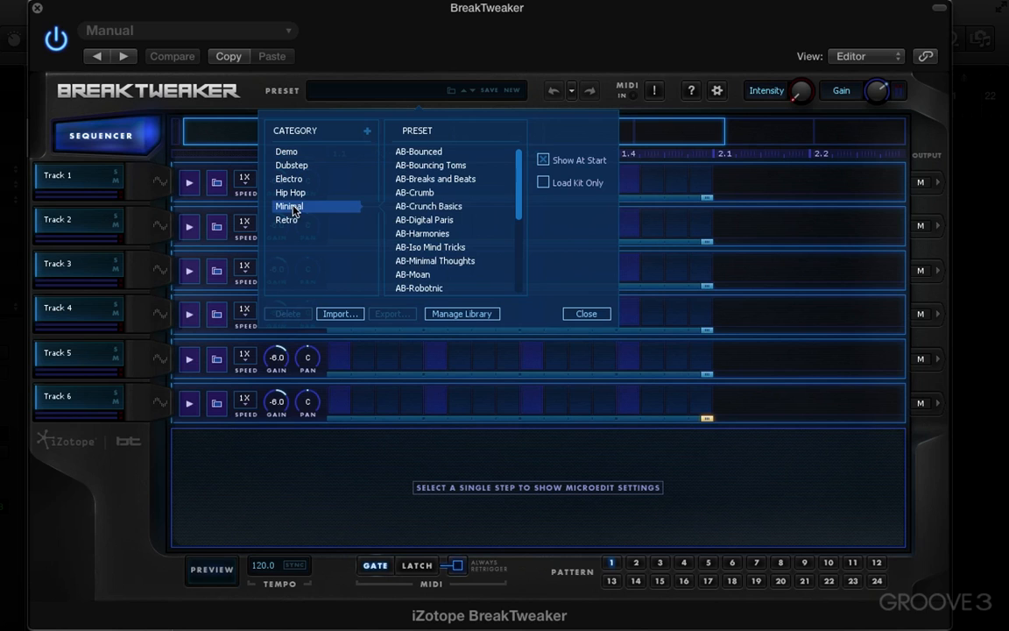
pyautogui.click(443, 193)
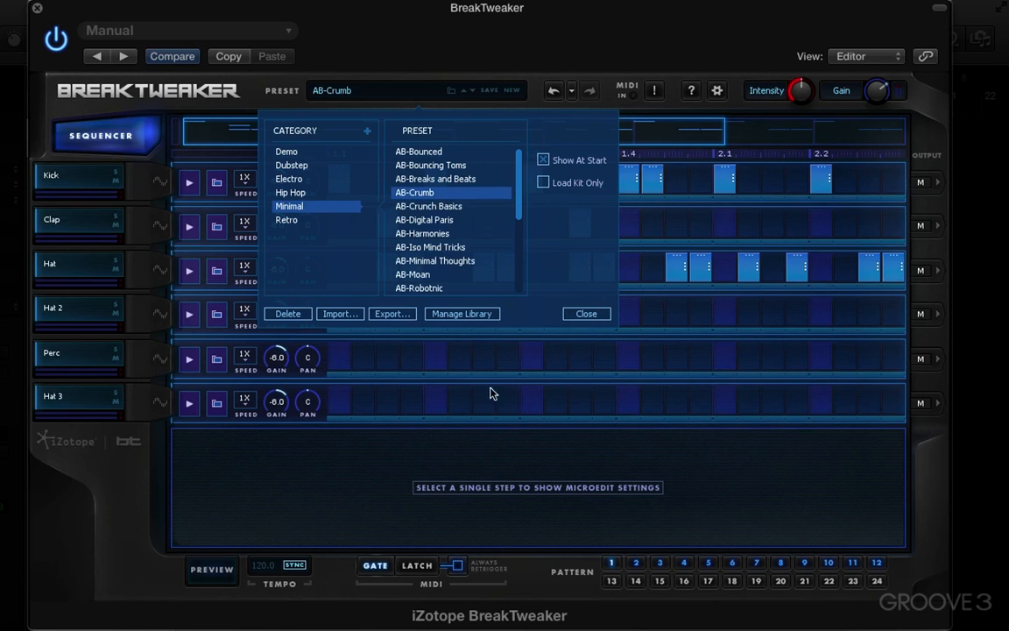
pyautogui.click(589, 314)
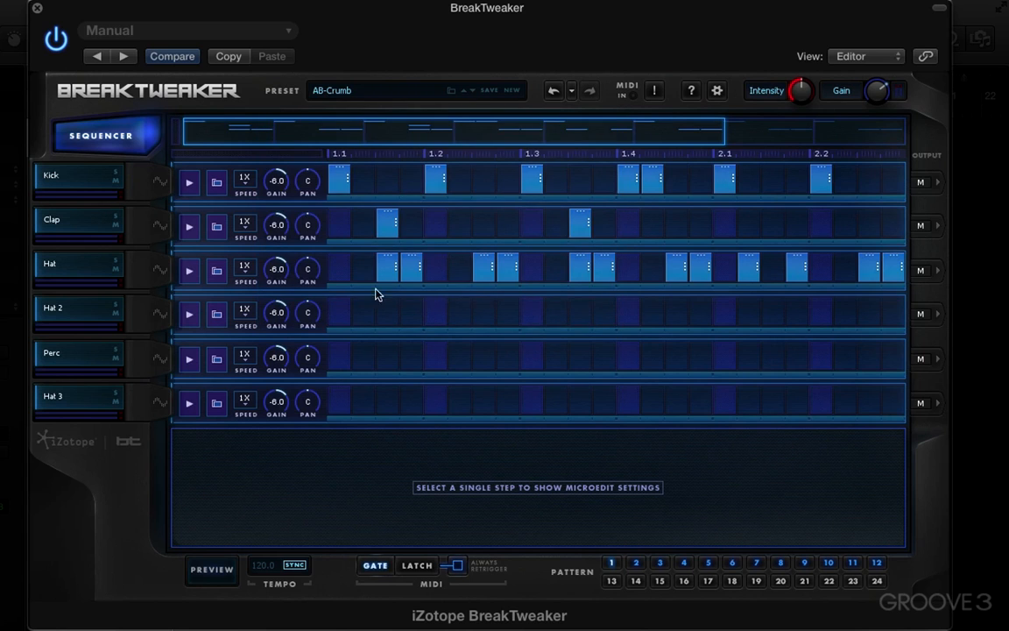
# - Inspect the Hat track's three generator slots, ending on the first, which uses the Sample type
pyautogui.click(158, 270)
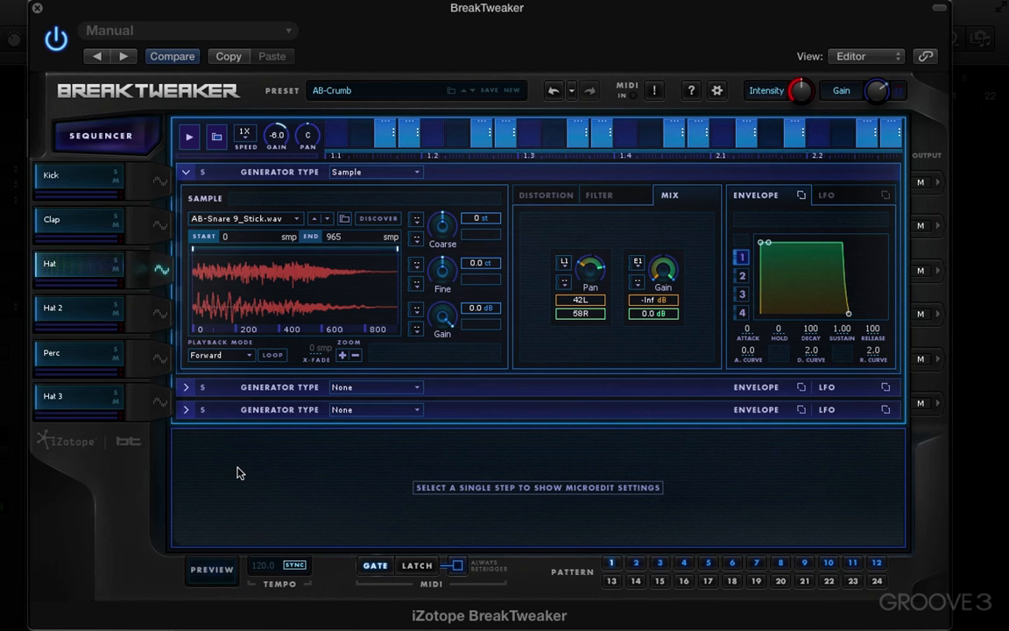
pyautogui.click(186, 388)
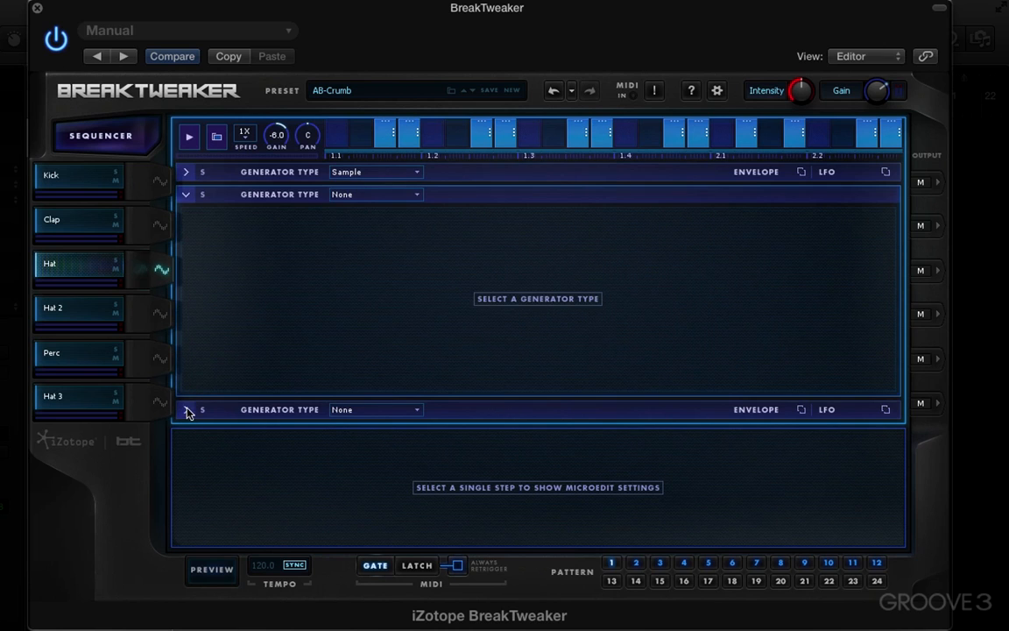
pyautogui.click(186, 410)
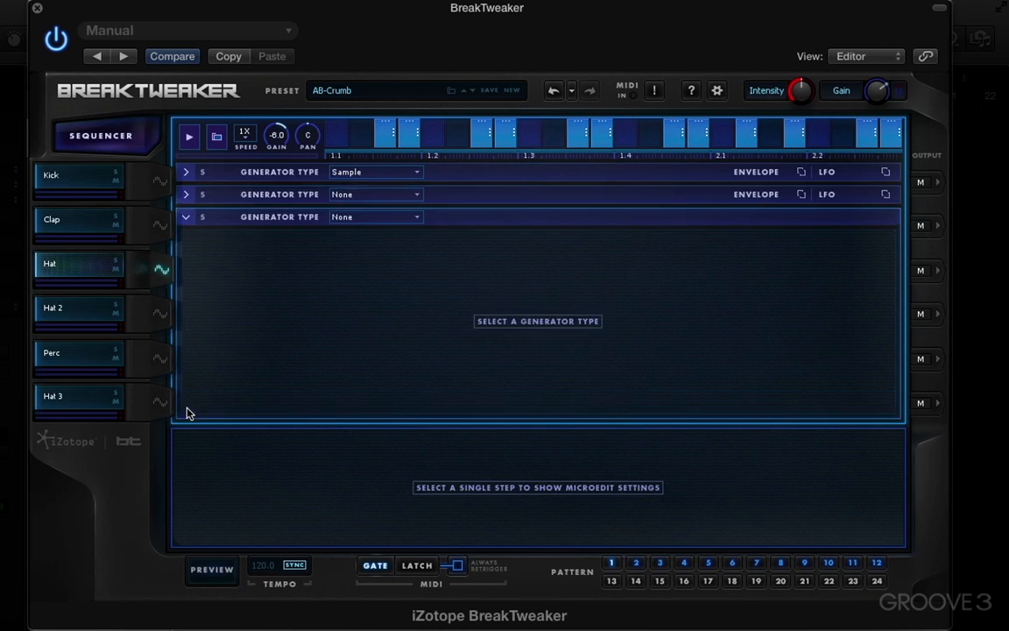
pyautogui.click(185, 172)
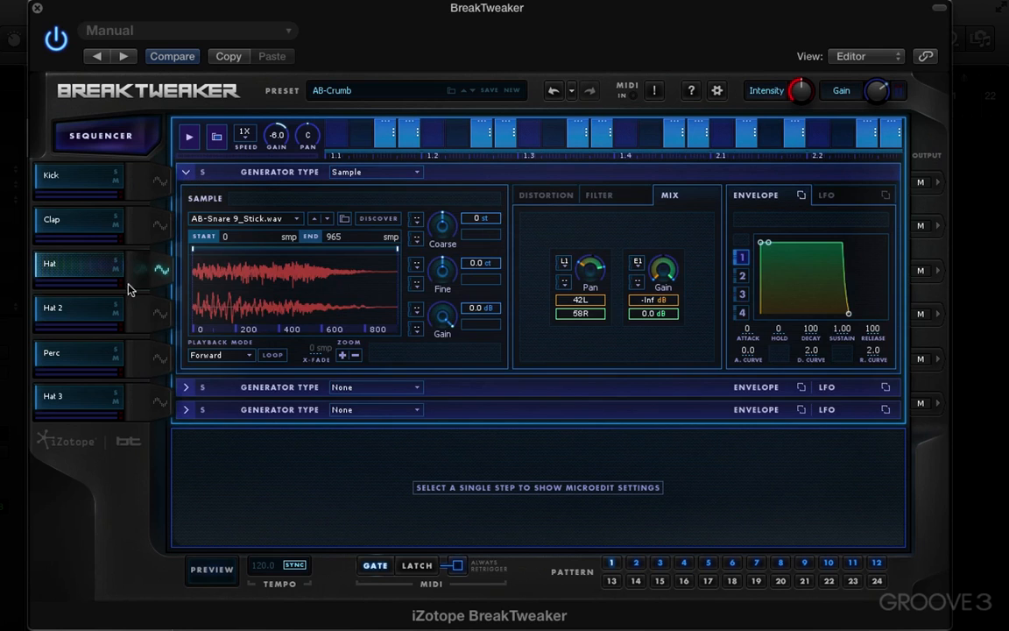
# - Examine the LFO and envelope settings of the Hat track's sample generator, then return to the sequencer
pyautogui.click(160, 270)
pyautogui.click(161, 270)
pyautogui.click(826, 196)
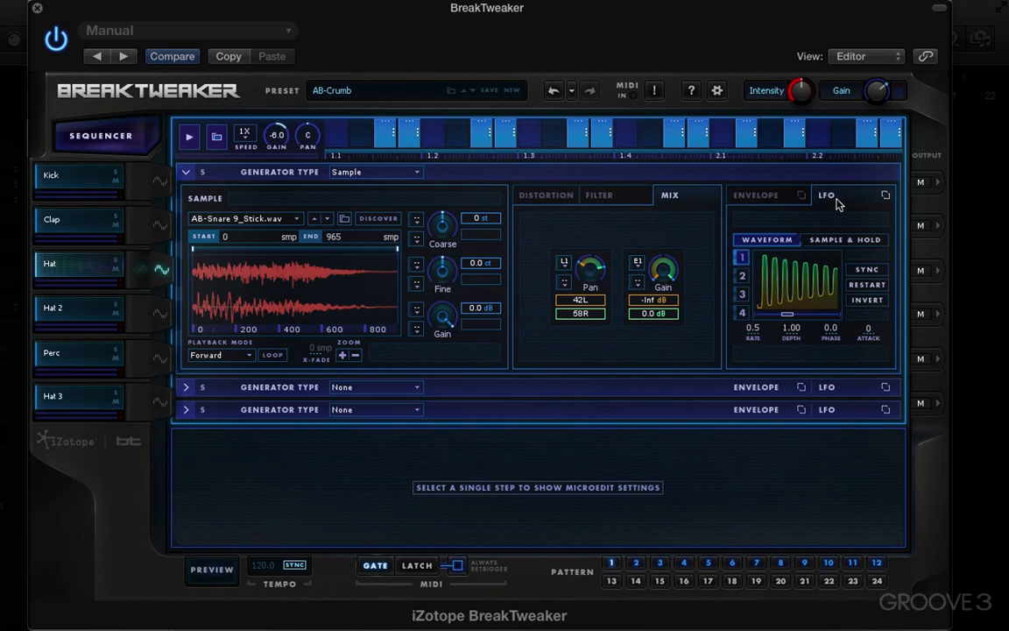
pyautogui.click(771, 198)
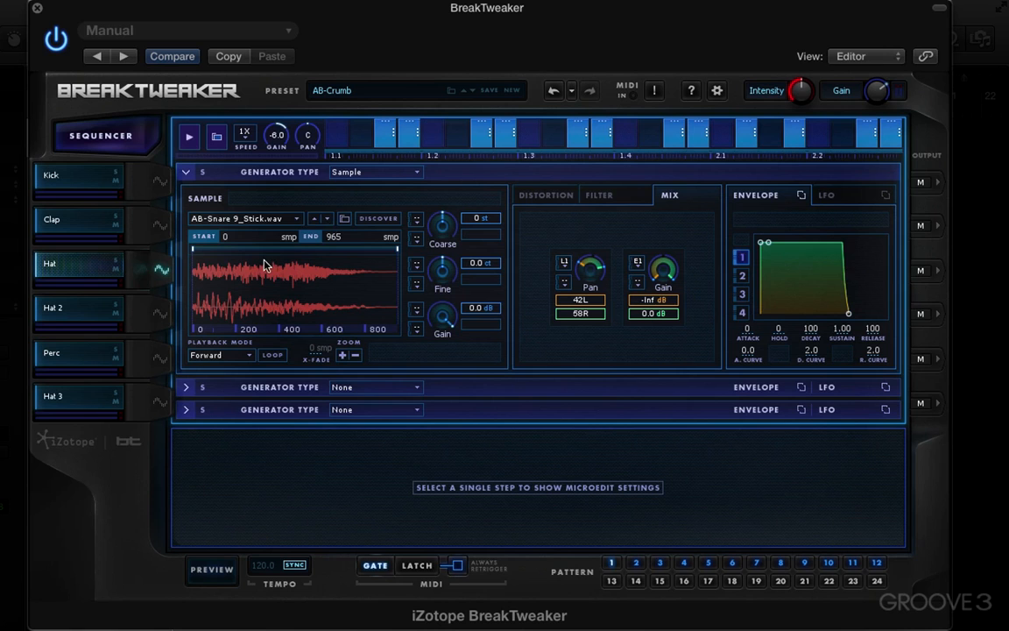
pyautogui.click(161, 270)
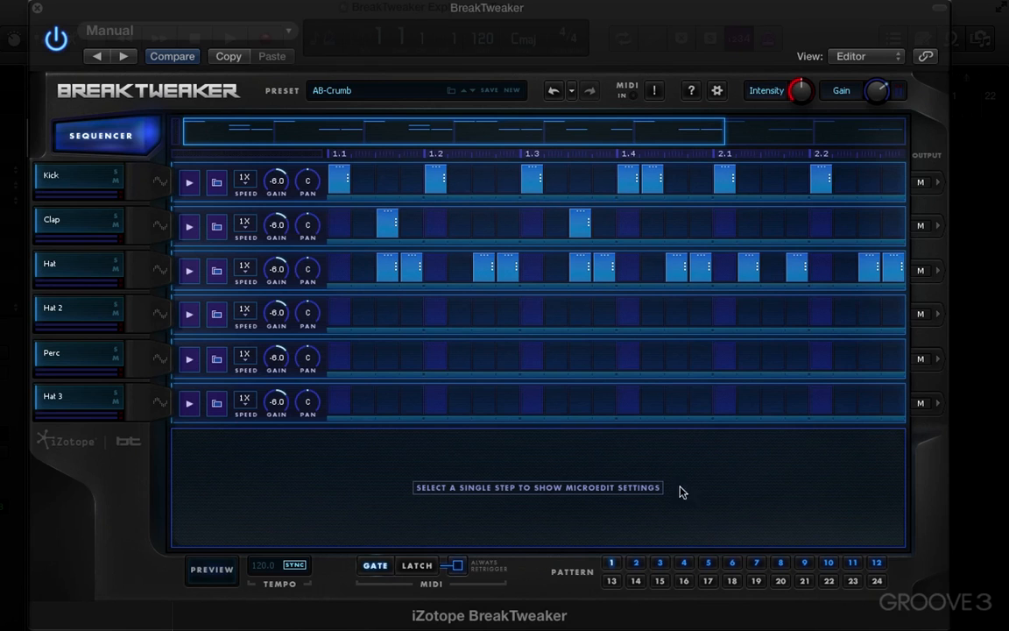
# - Select the first Kick step to show its MicroEdit settings, and play the pattern once to audition it
pyautogui.click(346, 179)
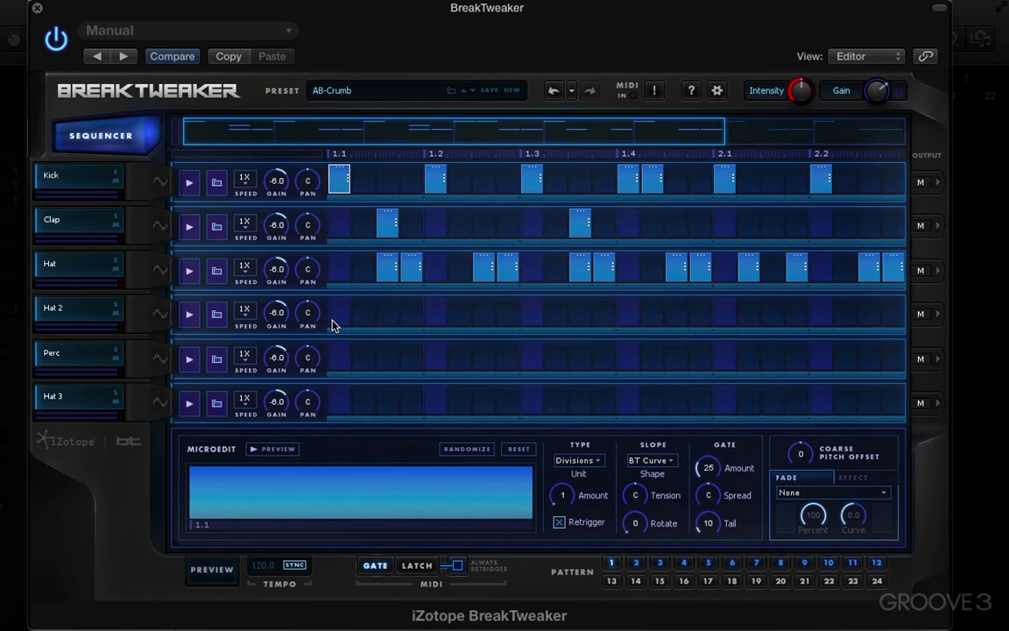
pyautogui.press('space')
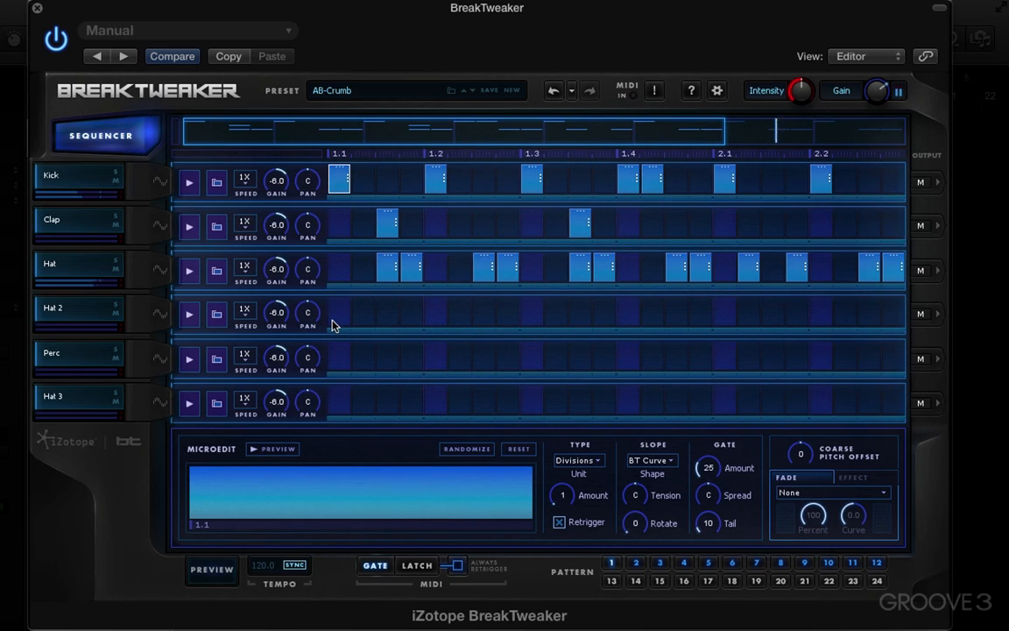
pyautogui.press('space')
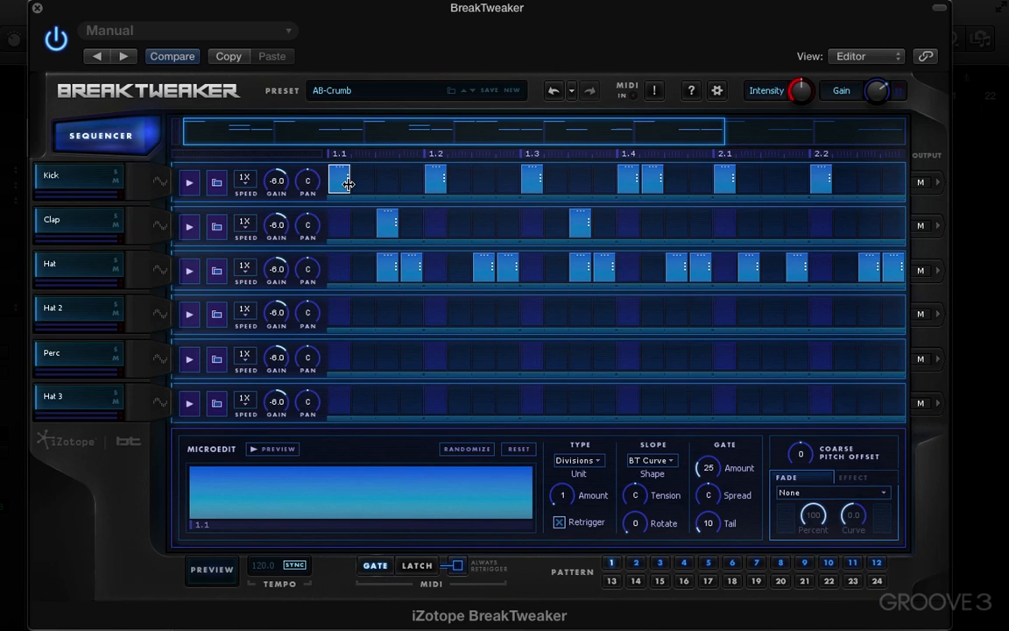
# - Lengthen the first Kick step to a full beat, from 1.1 to 1.2, and audition the pattern
pyautogui.moveTo(348, 182)
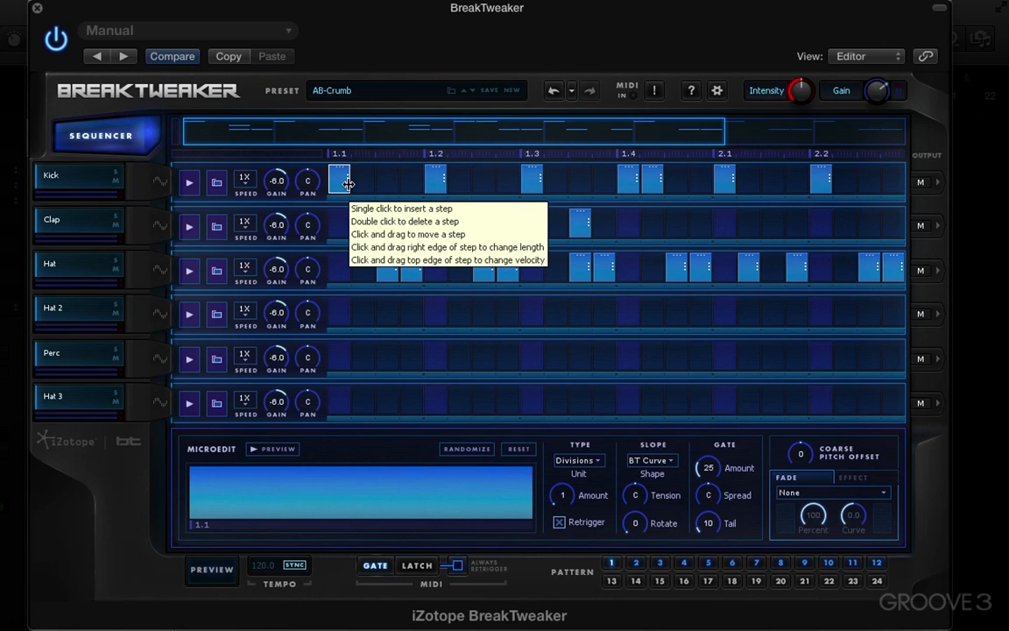
pyautogui.moveTo(348, 182); pyautogui.dragTo(413, 182)
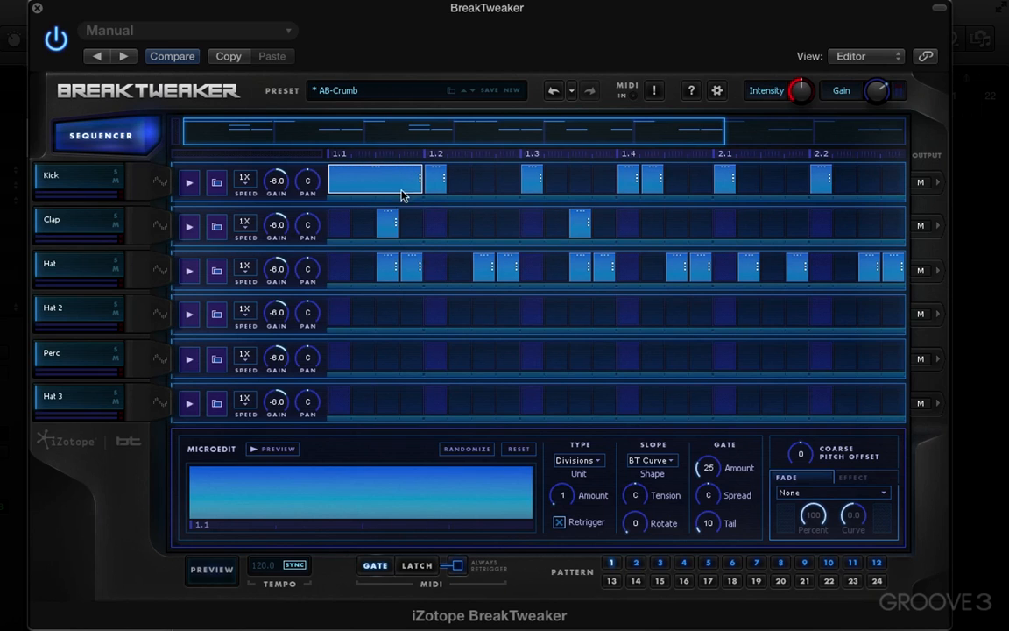
pyautogui.press('space')
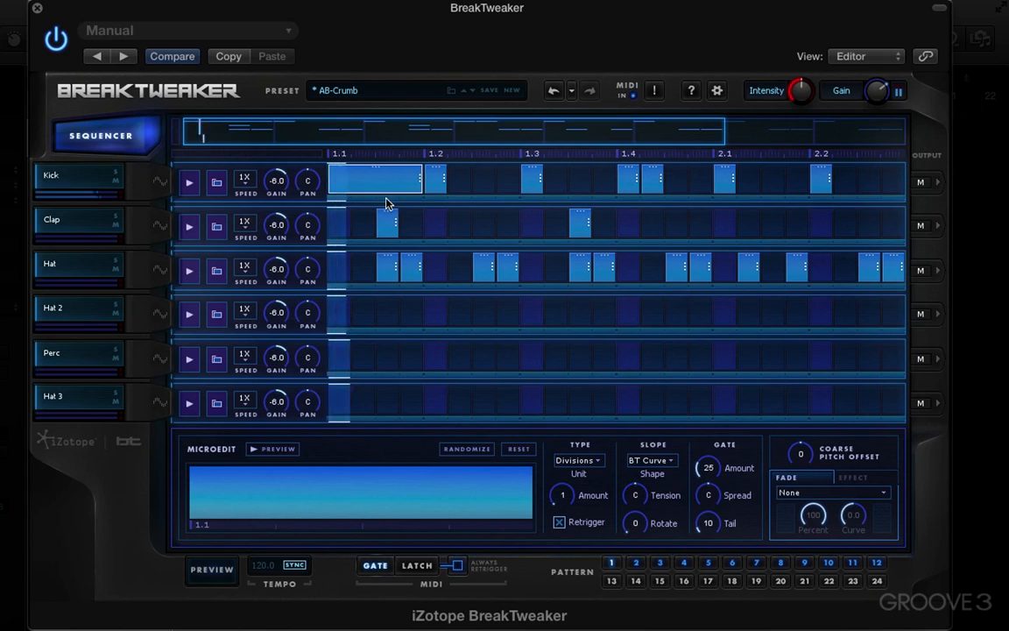
pyautogui.press('space')
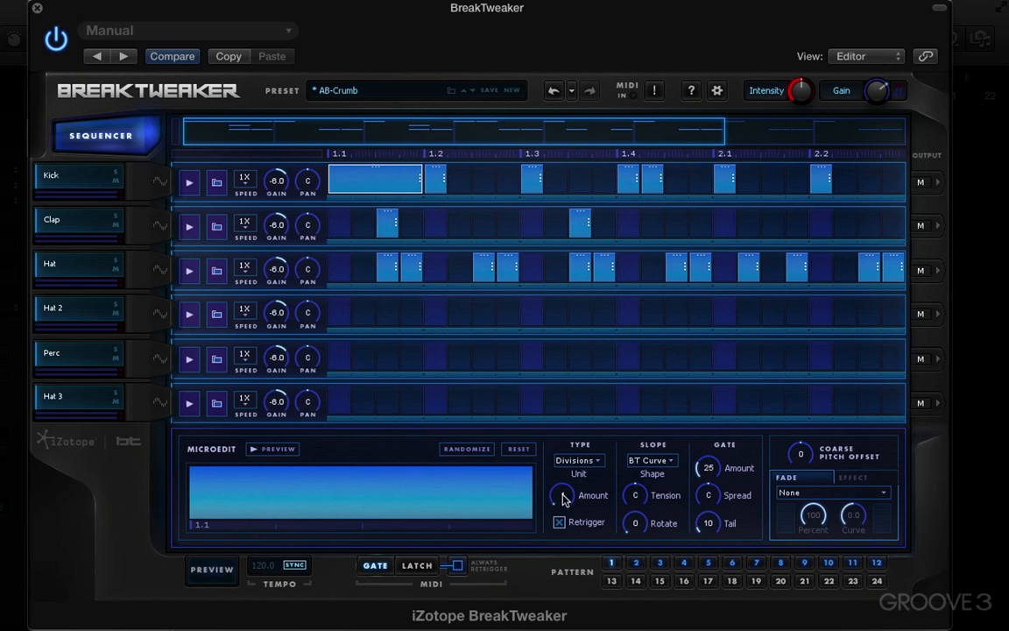
# - Set the first Kick step's MicroEdit division amount to 19 and audition the pattern
pyautogui.moveTo(557, 498); pyautogui.dragTo(560, 497)
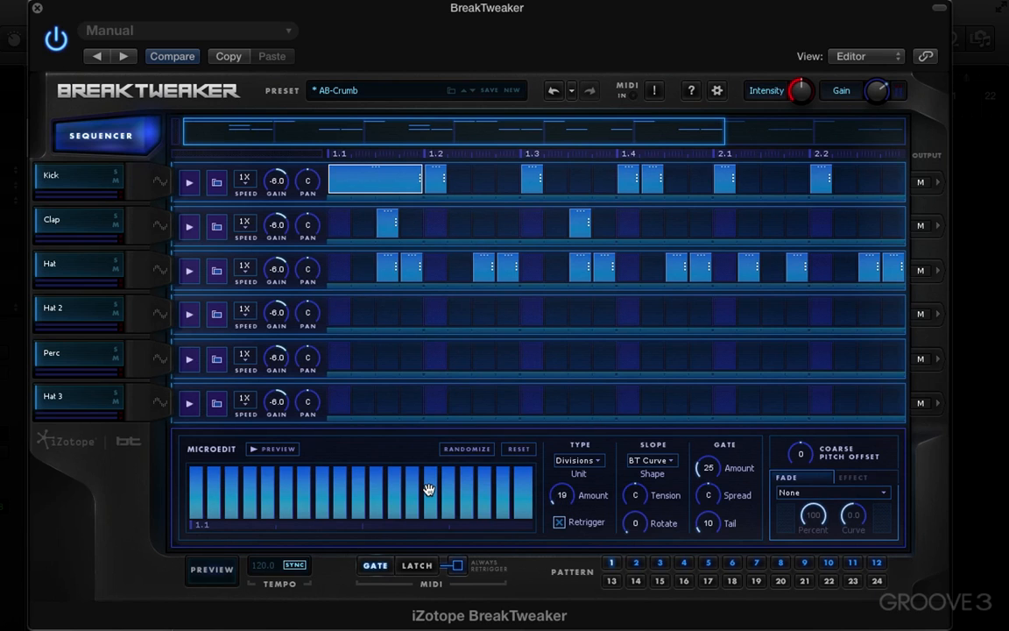
pyautogui.press('space')
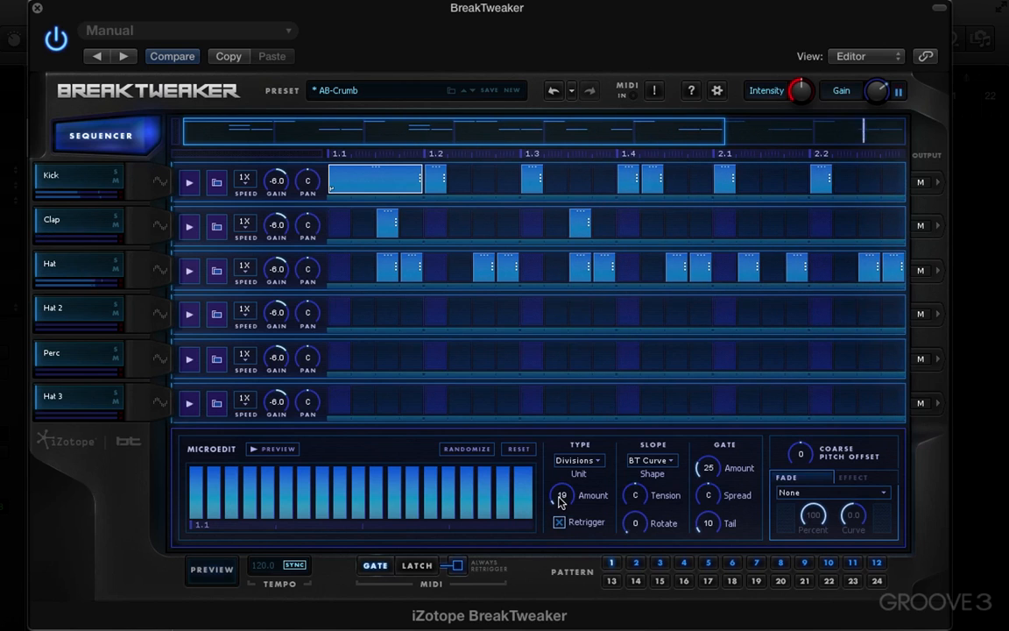
pyautogui.press('space')
# - Set the Kick step's MicroEdit division amount to 72 and its slope tension to 40L while auditioning the pattern
pyautogui.moveTo(560, 501); pyautogui.dragTo(563, 490)
pyautogui.press('space')
pyautogui.moveTo(633, 496); pyautogui.dragTo(621, 512)
pyautogui.press('space')
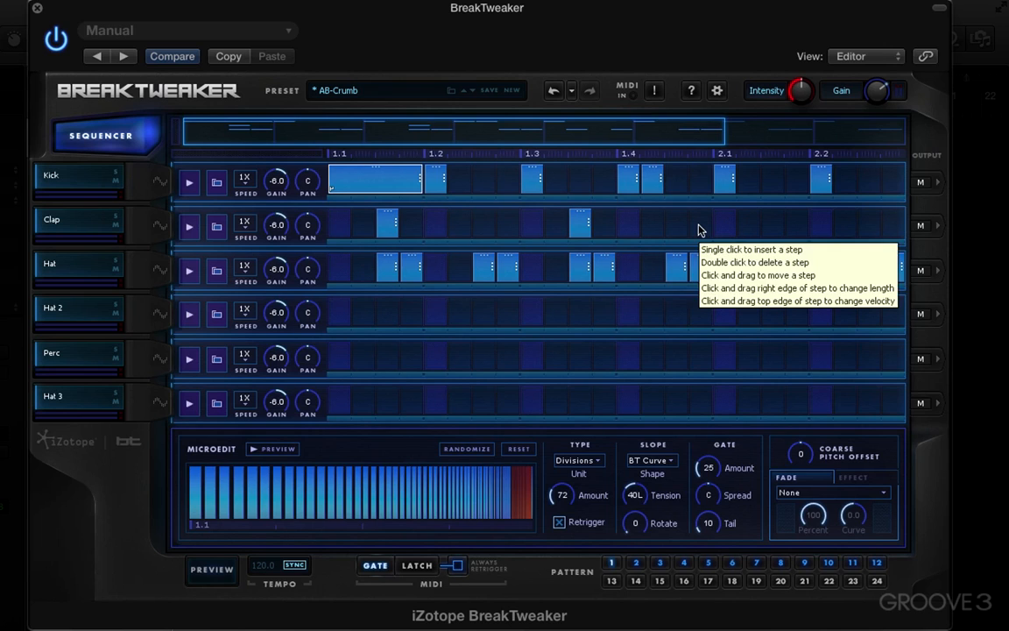
# - Review the Hat track's sample generator page and return to the sequencer
pyautogui.click(160, 270)
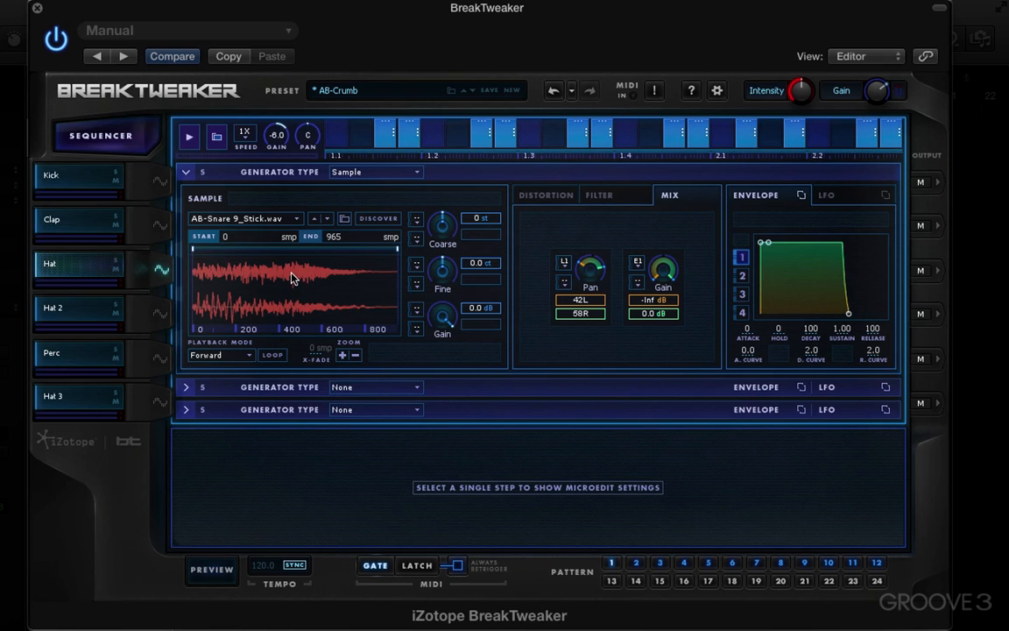
pyautogui.click(159, 269)
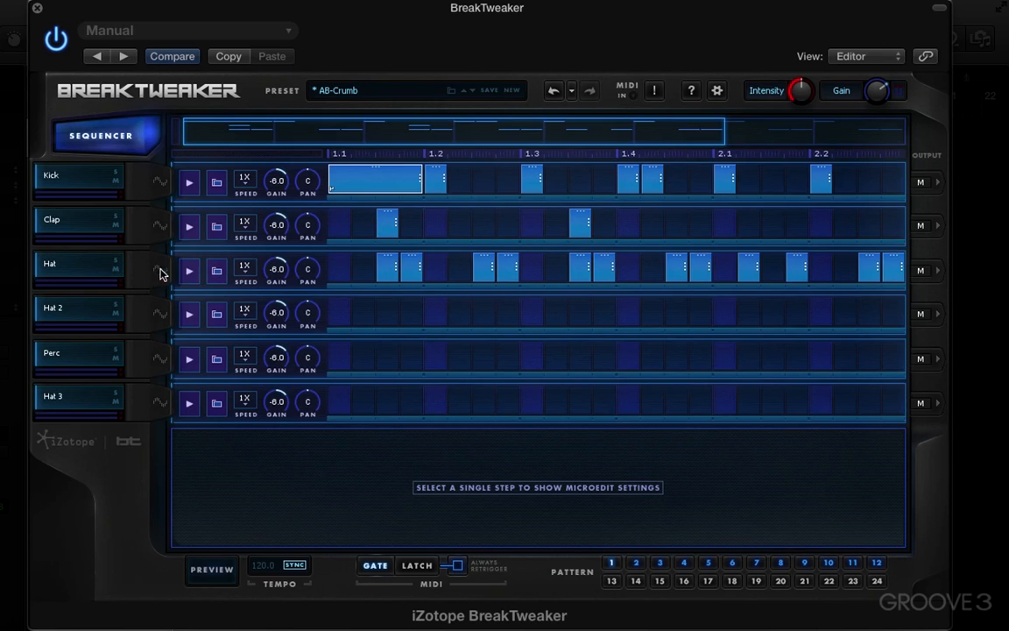